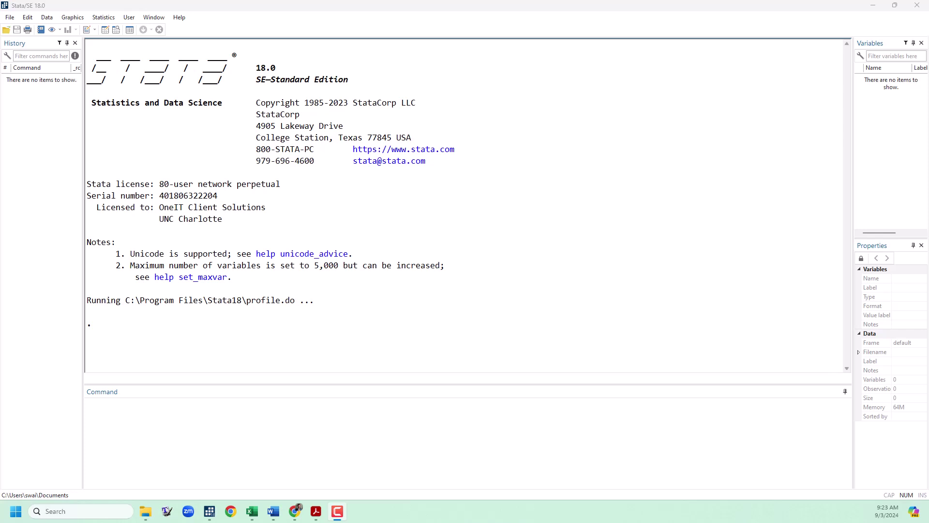
# Load the wage2 dataset with 'use wage2' and widen the Variables panel to read the labels
pyautogui.click(504, 450)
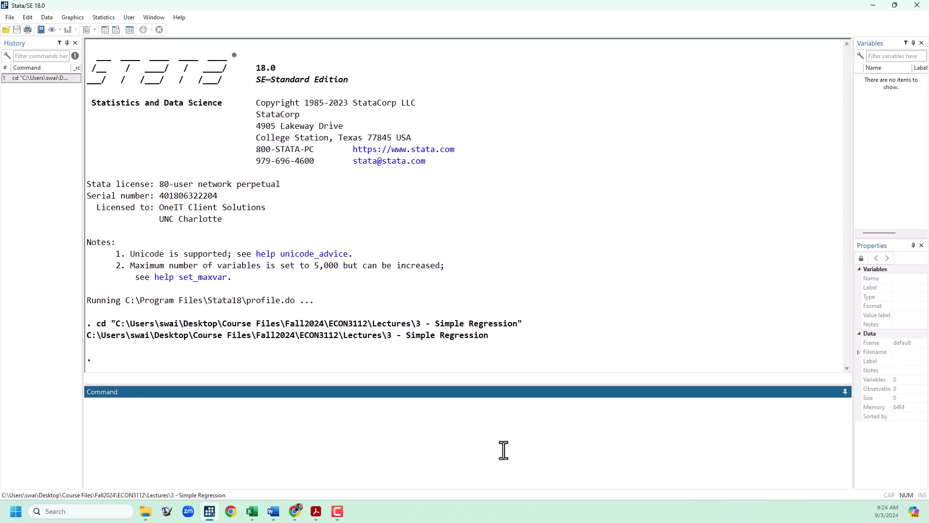
pyautogui.write('use wage2')
pyautogui.press('Return')
pyautogui.moveTo(853, 203); pyautogui.dragTo(815, 204)
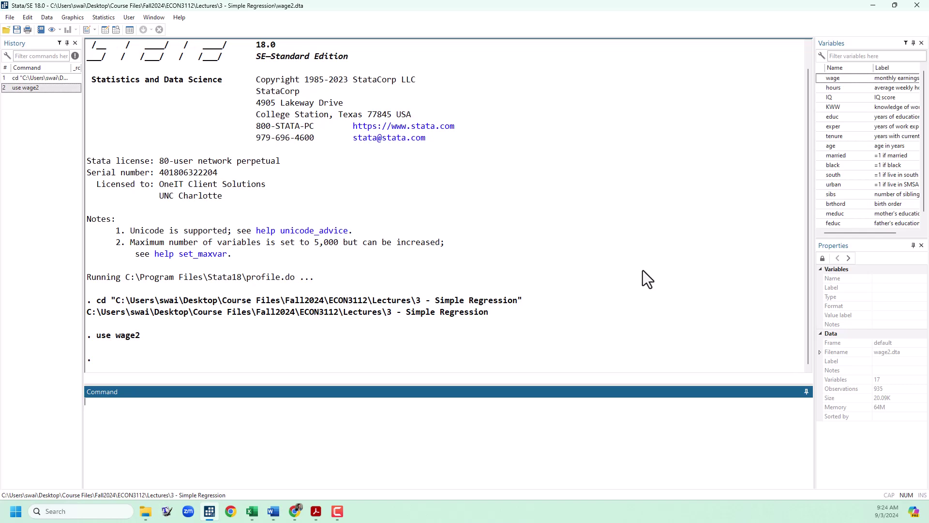
# Run 'reg wage educ' to regress wage on educ, giving an educ coefficient of 60.21428
pyautogui.write('regres')
pyautogui.press('BackSpace')
pyautogui.press('BackSpace')
pyautogui.press('BackSpace')
pyautogui.write('wag')
pyautogui.write('e educ')
pyautogui.press('Return')
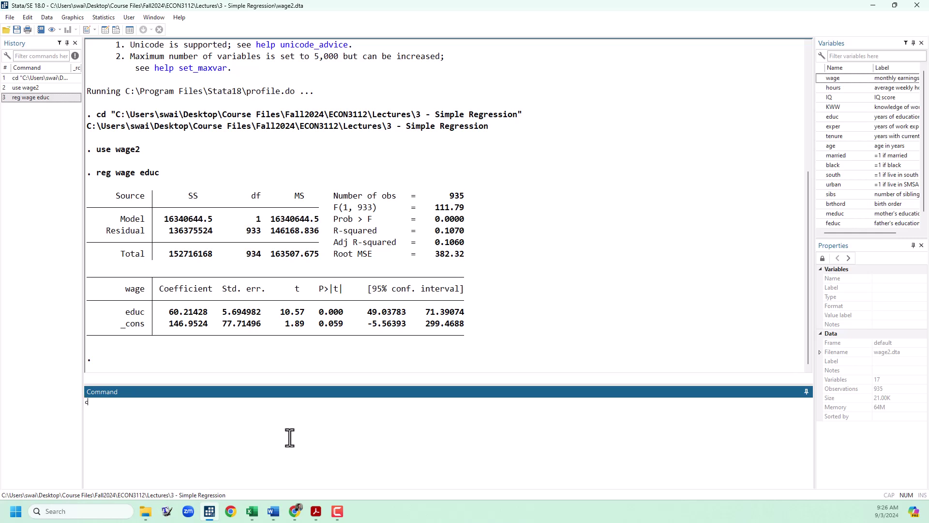
# Compute the wage–educ covariance matrix with 'corr wage educ, cov'
pyautogui.write('orrelate')
pyautogui.press('BackSpace')
pyautogui.press('BackSpace')
pyautogui.press('BackSpace')
pyautogui.press('BackSpace')
pyautogui.press('BackSpace')
pyautogui.write('age educ')
pyautogui.write(', cov')
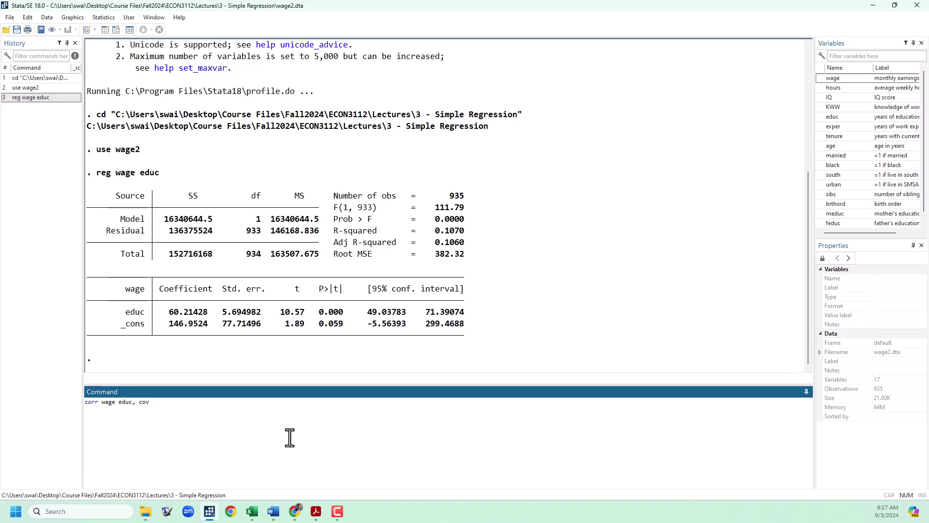
pyautogui.press('Return')
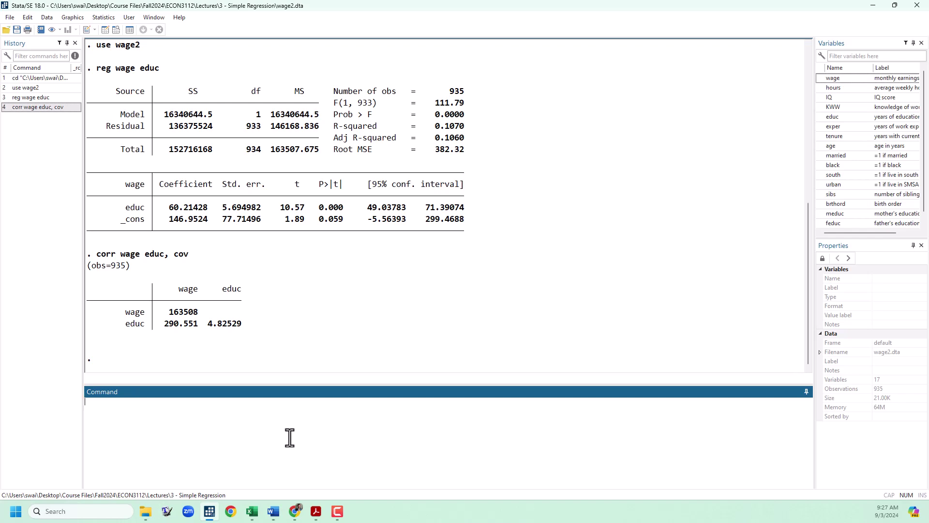
# Highlight the educ variance 4.82529 and the covariance 290.551 in the Results window
pyautogui.moveTo(167, 315); pyautogui.dragTo(222, 329)
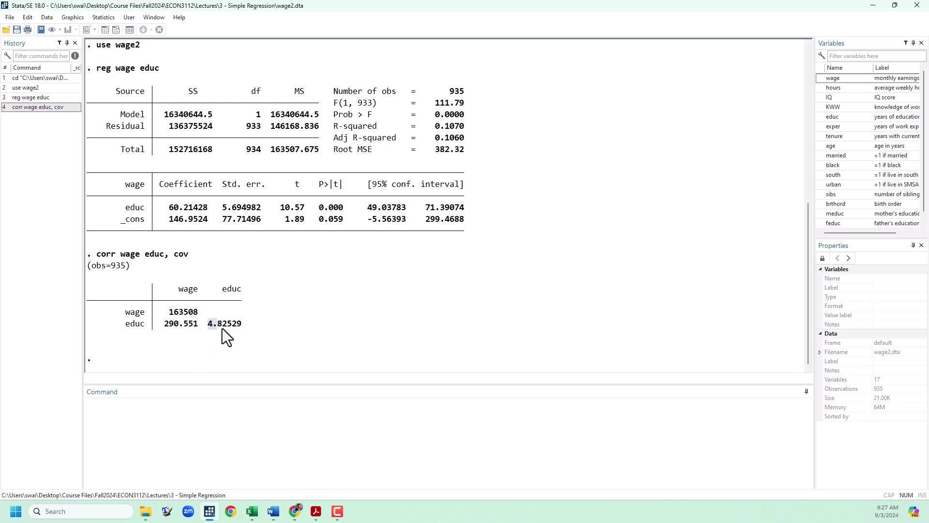
pyautogui.click(163, 326)
pyautogui.click(246, 450)
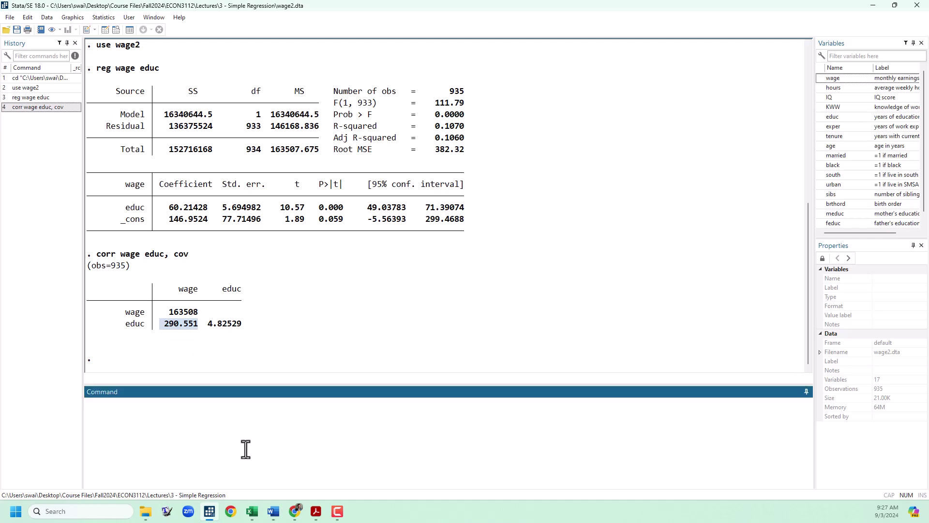
# Compute di r(cov_12)/r(Var_2), getting 60.214283, and compare it with the educ coefficient
pyautogui.write('di r')
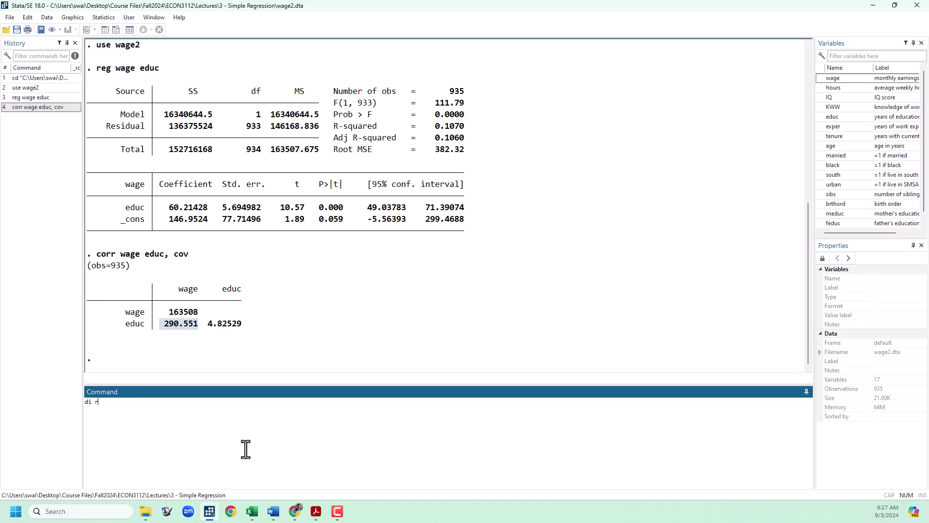
pyautogui.write('(cov_12')
pyautogui.write('Var_2')
pyautogui.press('Return')
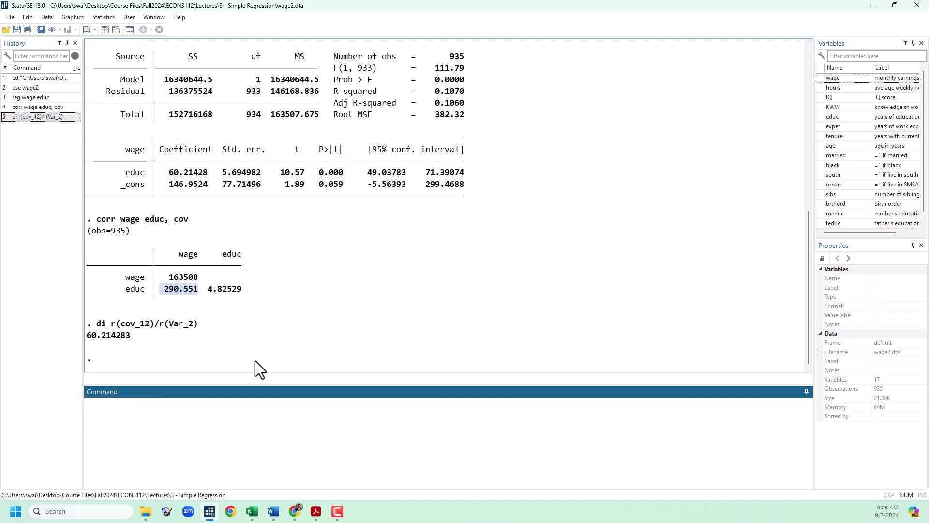
pyautogui.moveTo(170, 174); pyautogui.dragTo(212, 177)
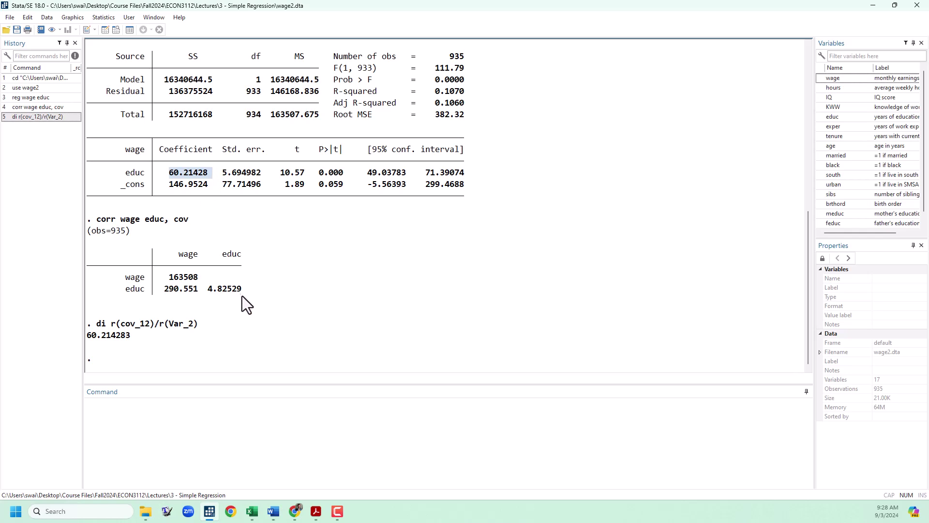
# Store r(cov_12)/r(Var_2) as scalar b1 and confirm 'di b1' shows 60.214283
pyautogui.click(254, 441)
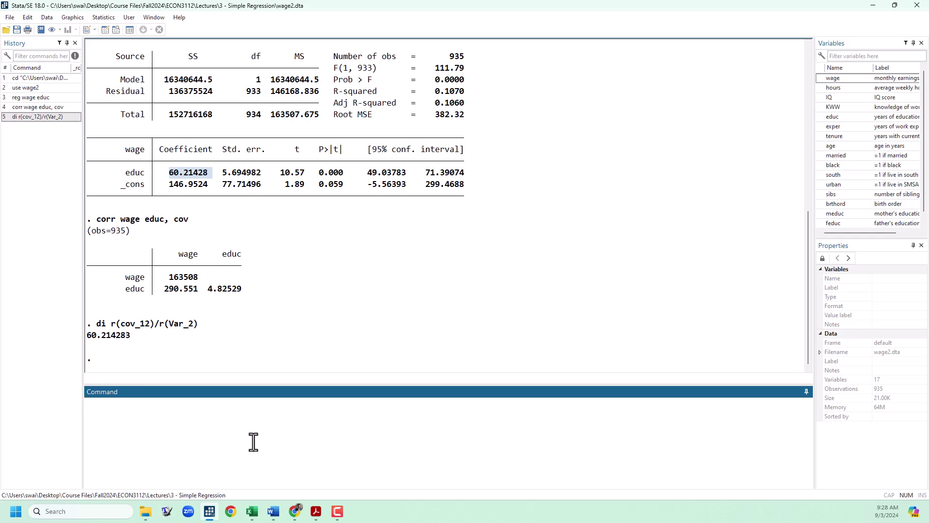
pyautogui.write('scalar')
pyautogui.write('b1 =')
pyautogui.moveTo(112, 324); pyautogui.dragTo(195, 326)
pyautogui.hotkey('ctrl', 'c')
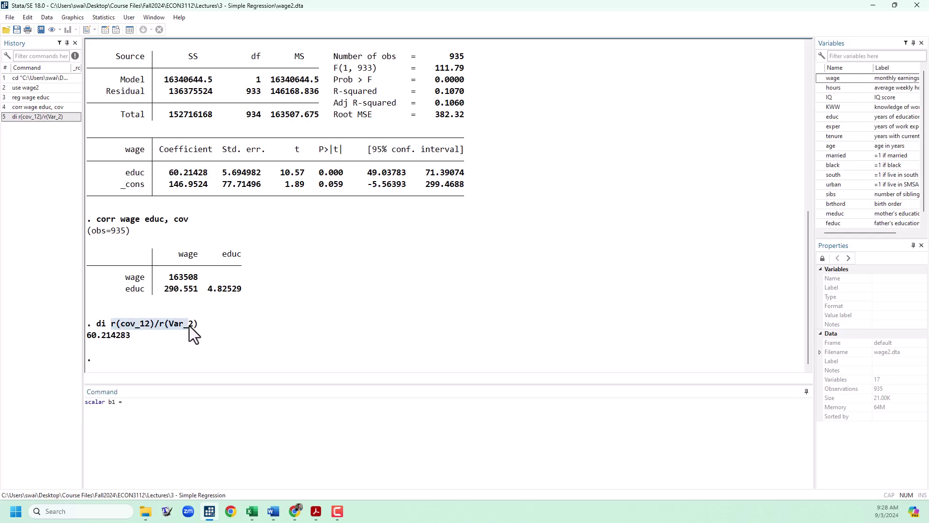
pyautogui.click(161, 416)
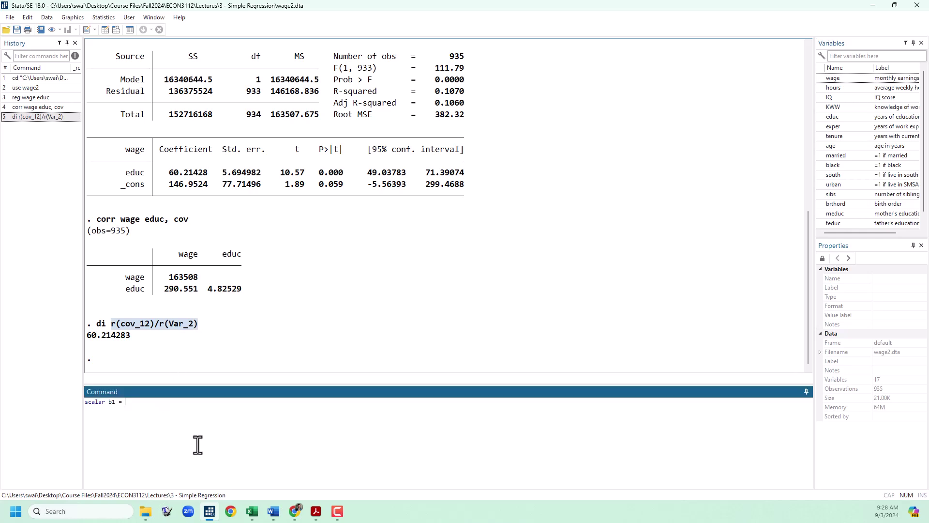
pyautogui.hotkey('ctrl', 'v')
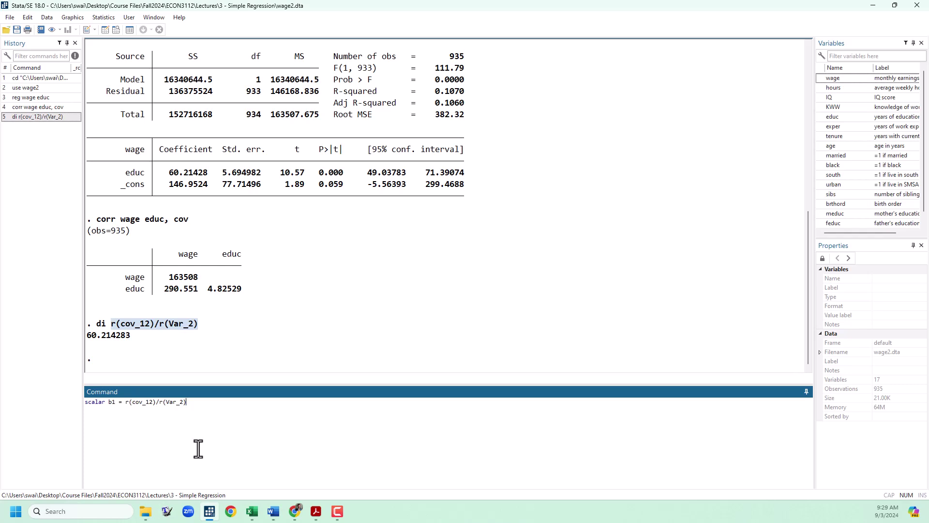
pyautogui.press('Return')
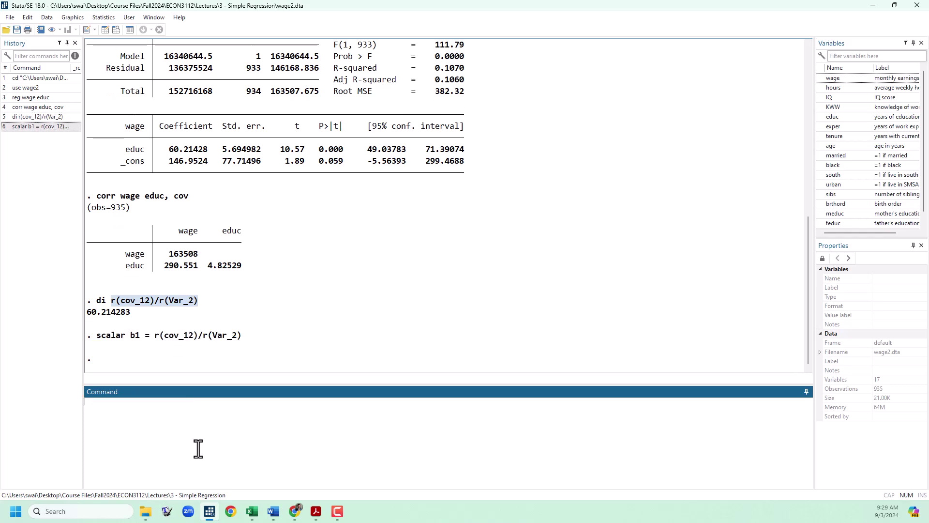
pyautogui.write('di b1')
pyautogui.press('Return')
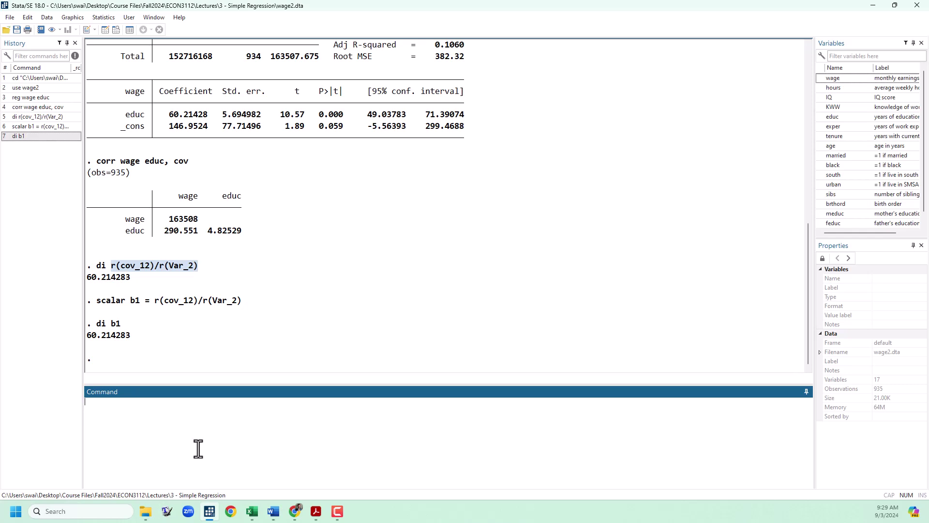
# Summarize wage and store its mean 957.94545 as scalar wagebar
pyautogui.write('m wage')
pyautogui.press('Return')
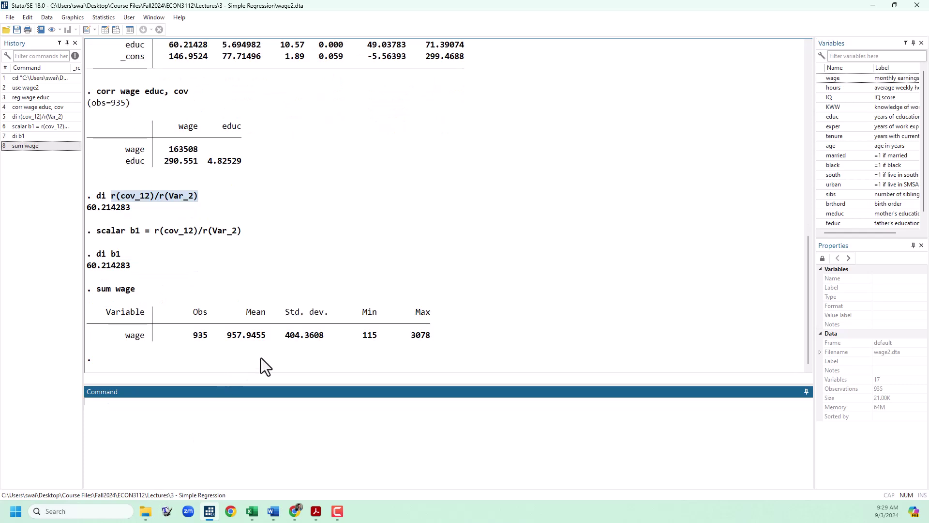
pyautogui.doubleClick(227, 335)
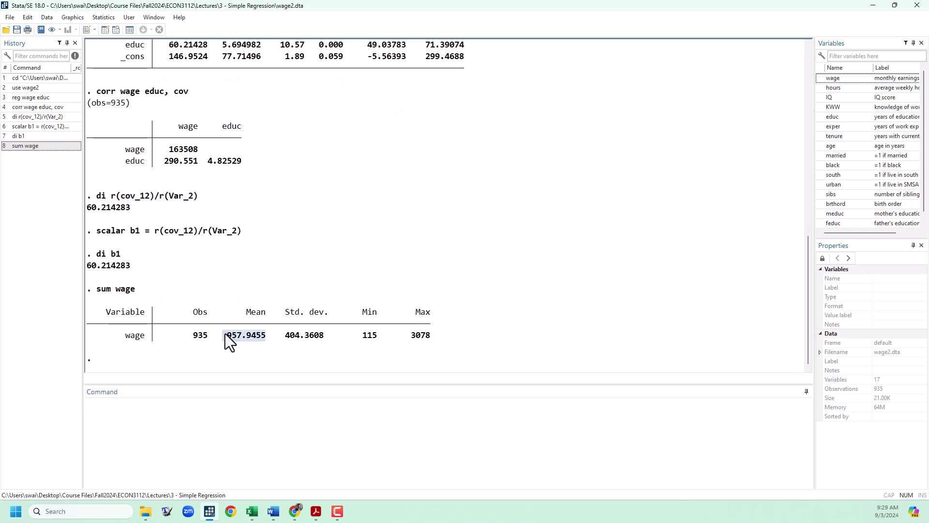
pyautogui.click(220, 442)
pyautogui.write('di')
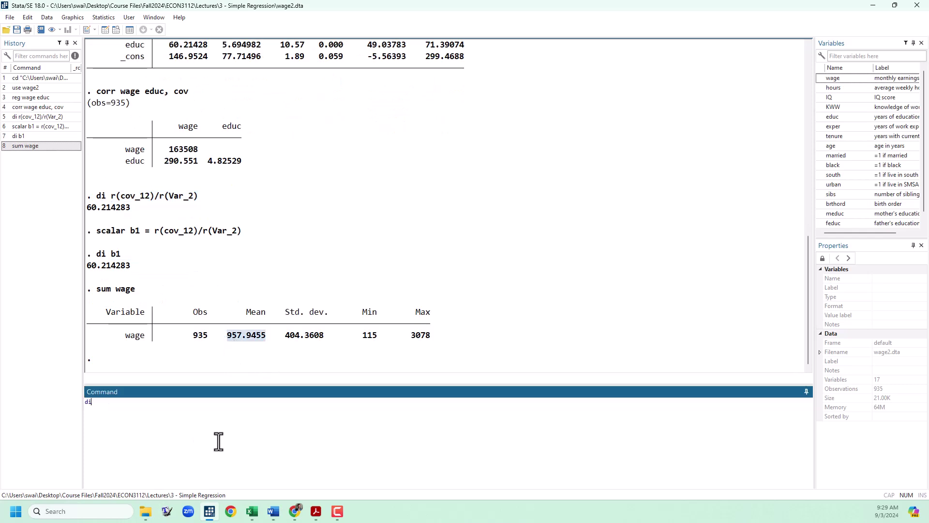
pyautogui.write(' r(mean)')
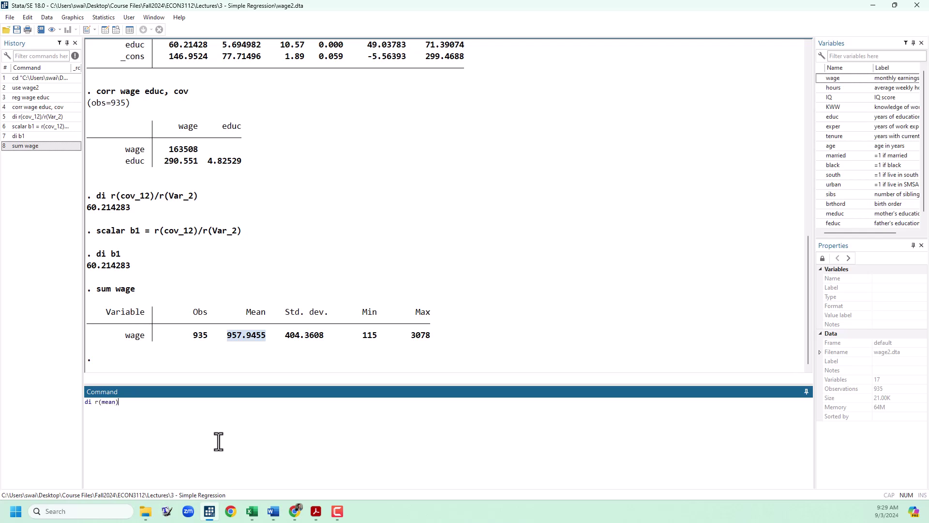
pyautogui.press('Return')
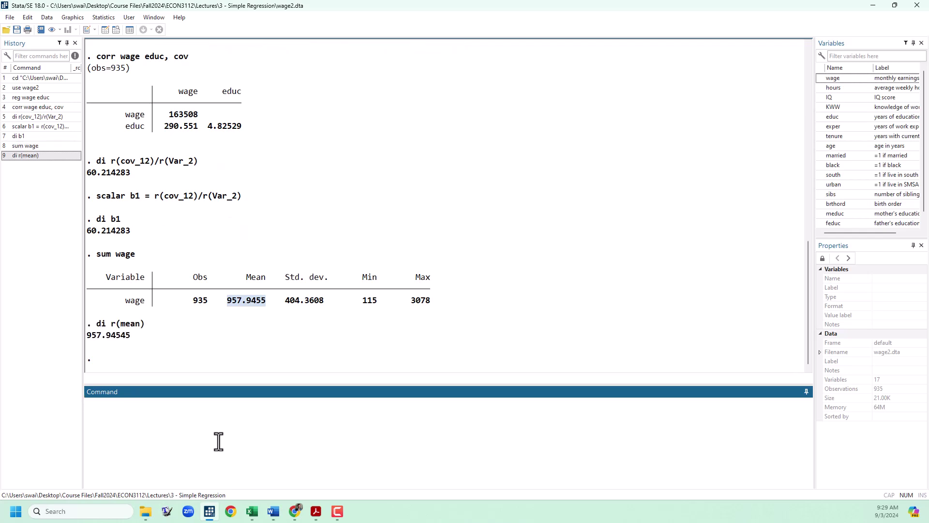
pyautogui.write('scalar wagebar = r(mean)')
pyautogui.press('Return')
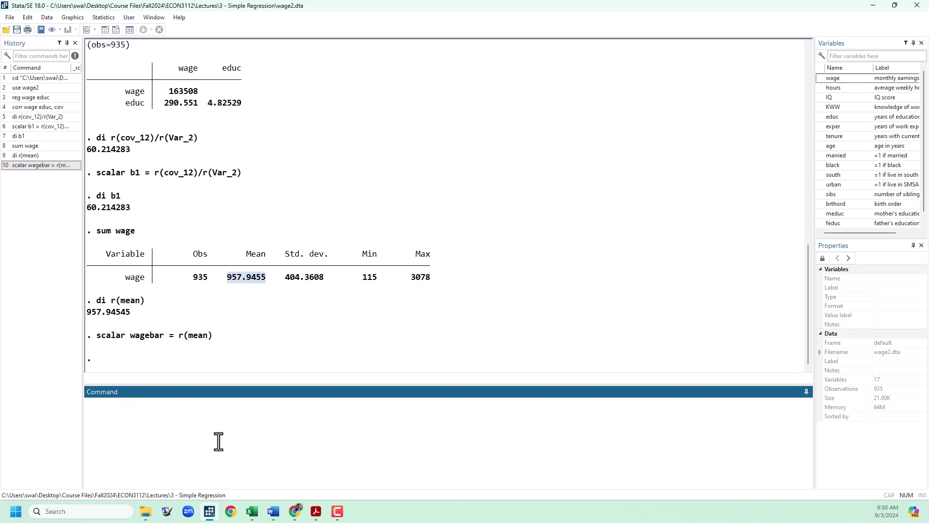
# Summarize educ, store its mean as scalar educbar, and display wagebar and educbar
pyautogui.write('sum educ')
pyautogui.press('Return')
pyautogui.write('s')
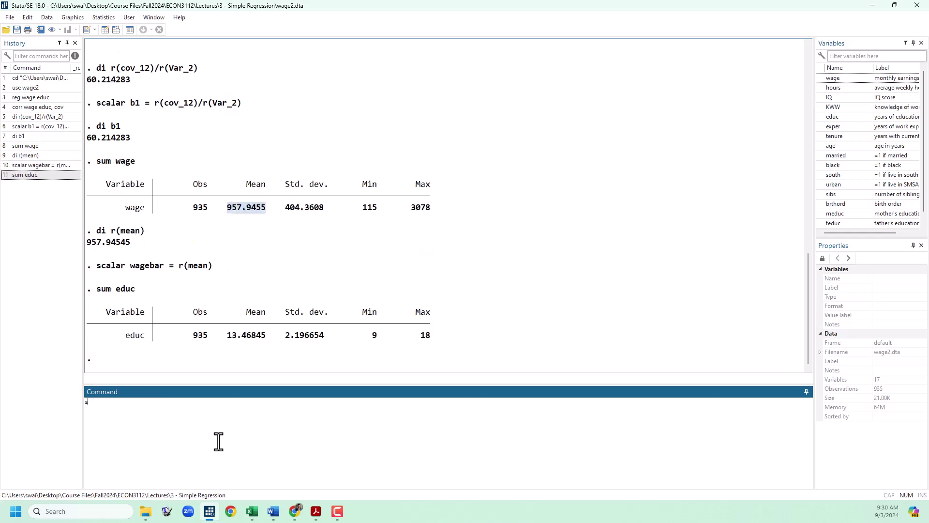
pyautogui.write('calar educbar = r(mean)')
pyautogui.press('Return')
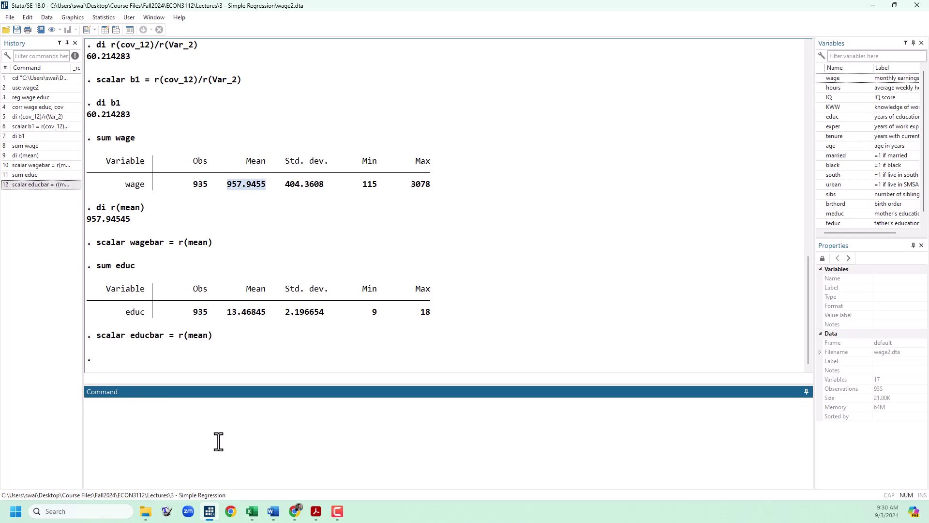
pyautogui.write('di wagebar')
pyautogui.press('Return')
pyautogui.write('di e')
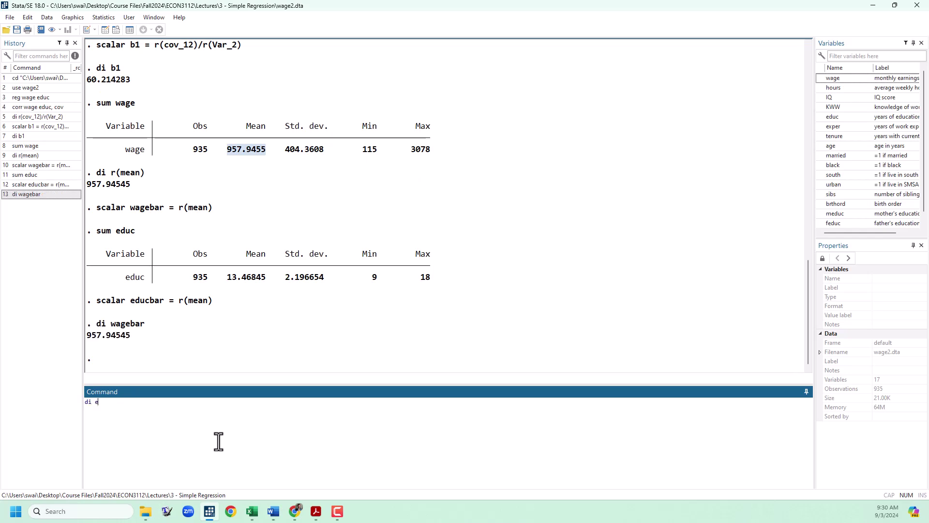
pyautogui.write('ducbar')
pyautogui.press('Return')
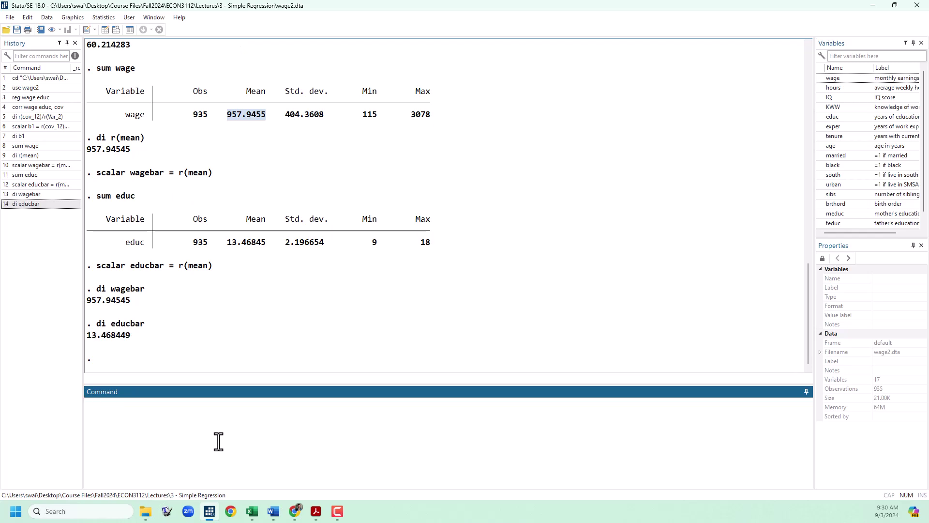
# Compute the intercept with di wagebar - b1*educbar (146.95244) and compare it to _cons
pyautogui.write('di ')
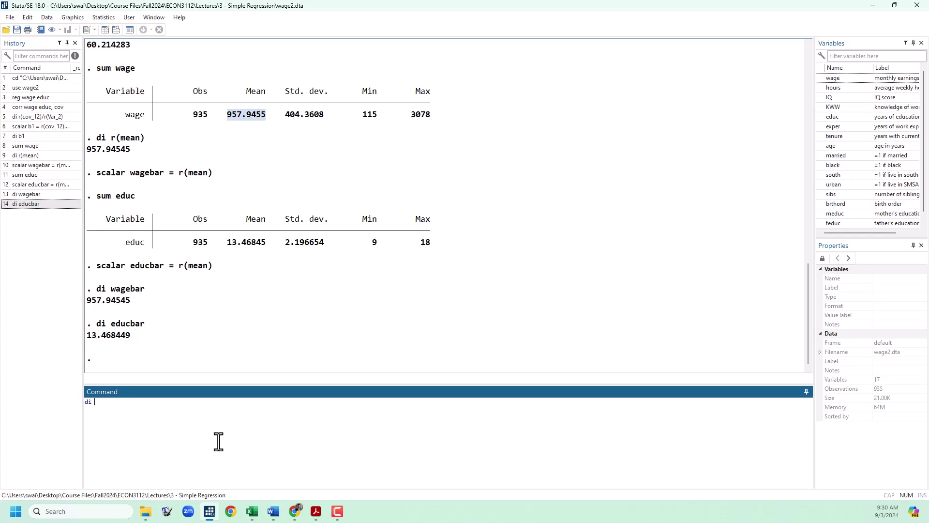
pyautogui.write('wagebar - b1*educbar')
pyautogui.press('Return')
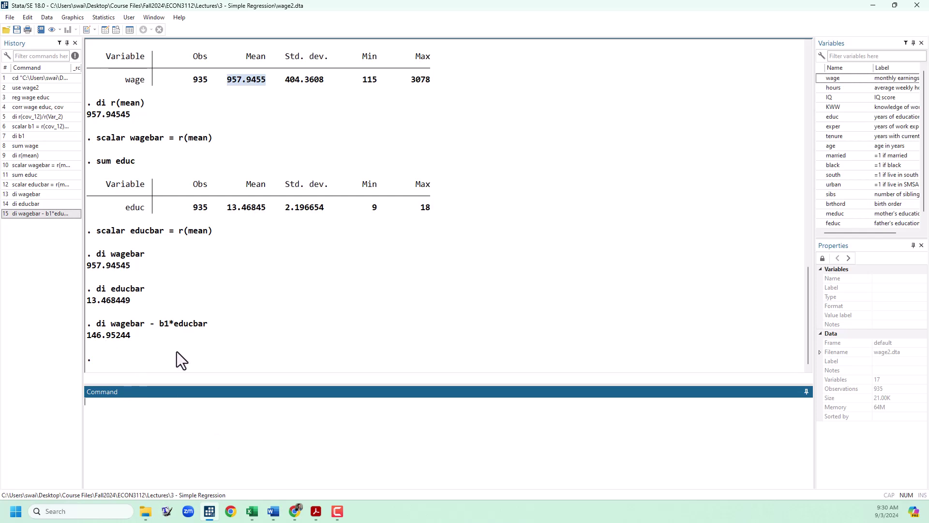
pyautogui.scroll(10, 220, 356)
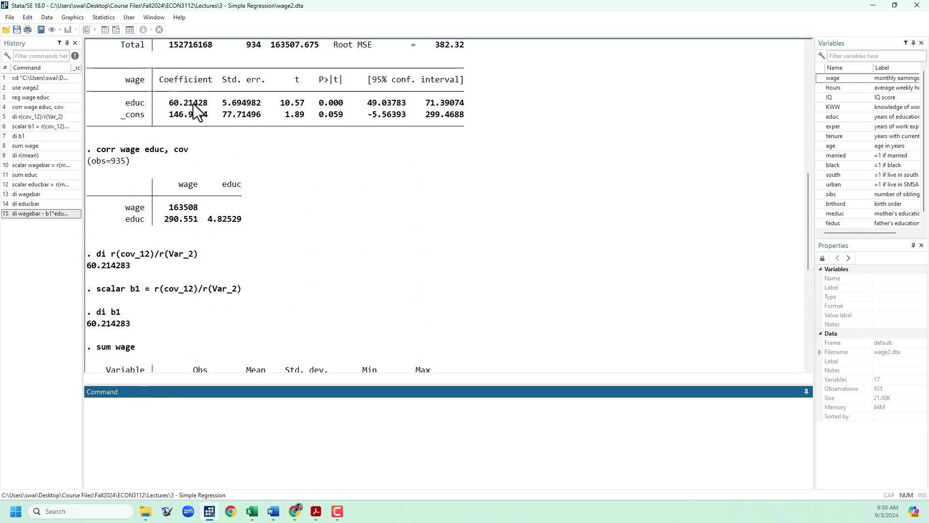
pyautogui.scroll(-6, 390, 273)
pyautogui.scroll(-3, 390, 272)
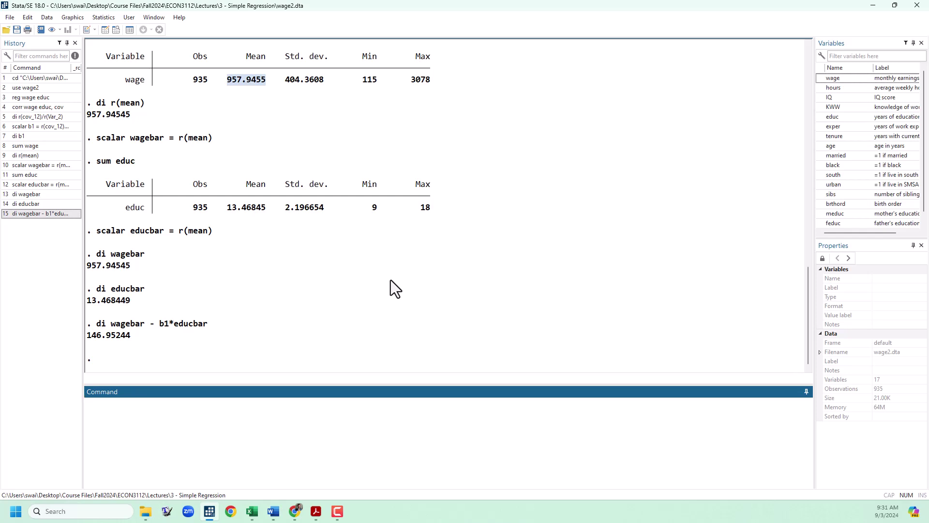
# Draw 'scatter wage educ', then centre and maximize the graph window
pyautogui.write('atter')
pyautogui.write('wage educ')
pyautogui.press('Return')
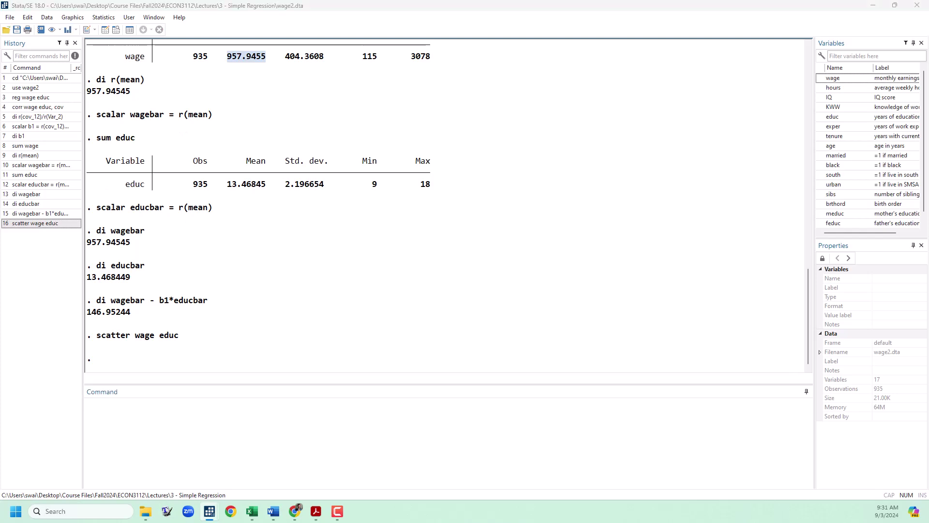
pyautogui.moveTo(254, 96); pyautogui.dragTo(468, 96)
pyautogui.doubleClick(471, 93)
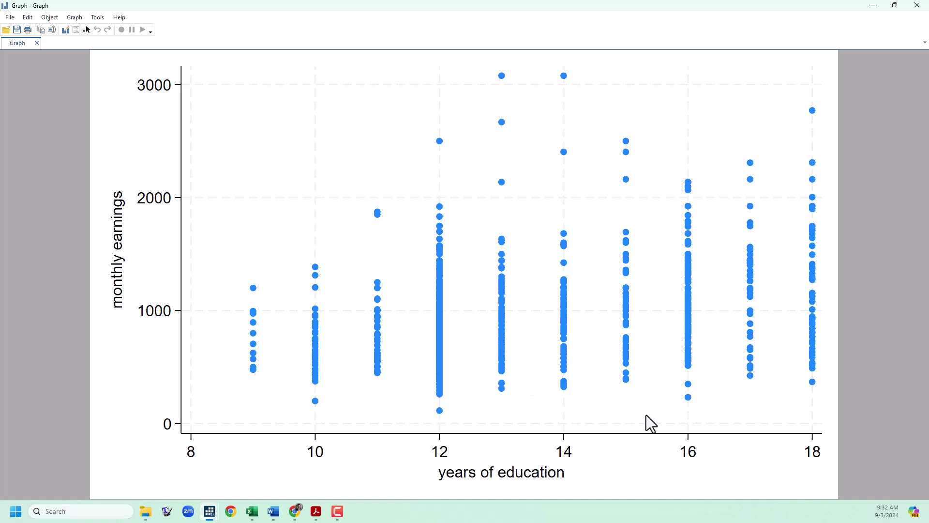
# Plot twoway (scatter wage educ) (lfit wage educ) to overlay the fitted regression line
pyautogui.hotkey('alt', 'Tab')
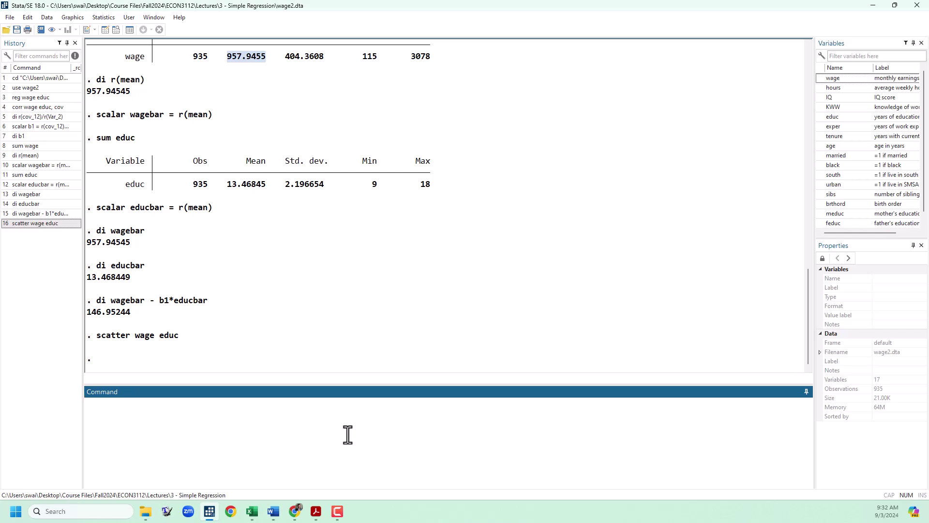
pyautogui.write('twoway')
pyautogui.write('atter wage educ')
pyautogui.write('lfit')
pyautogui.write('wage educ)')
pyautogui.press('Return')
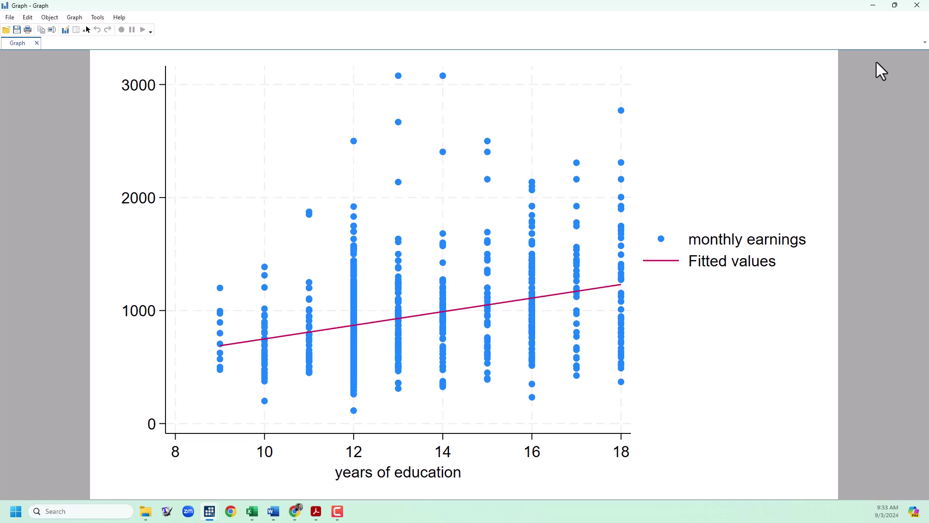
# Close the graph and rerun the twoway plot with ytitle("monthly earnings") appended
pyautogui.click(915, 6)
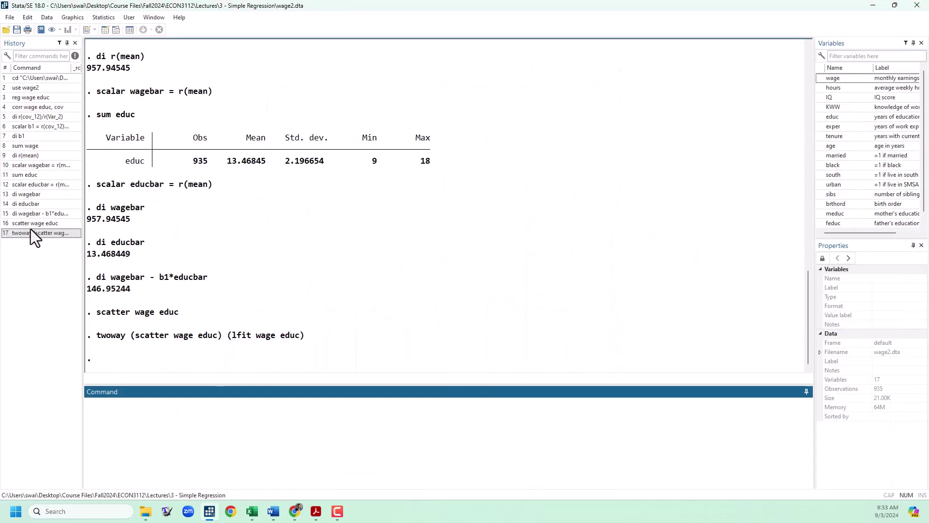
pyautogui.click(41, 237)
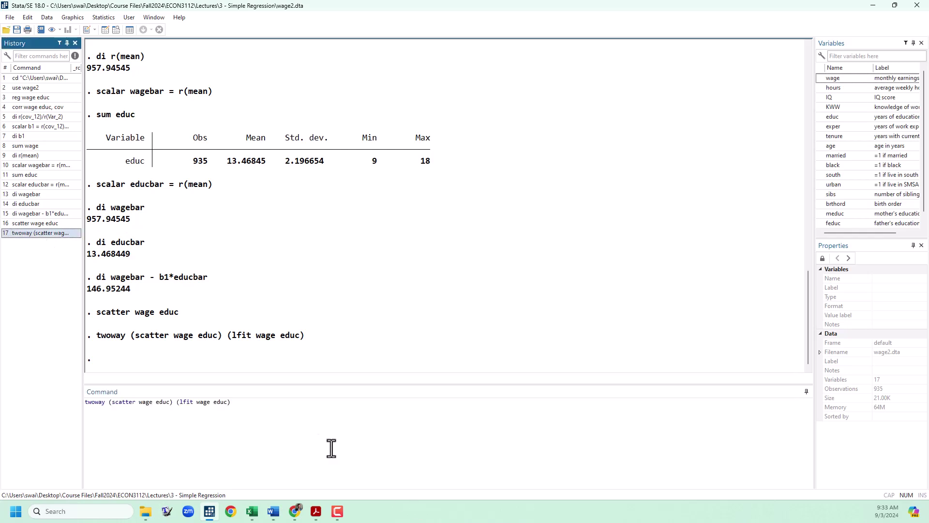
pyautogui.click(313, 431)
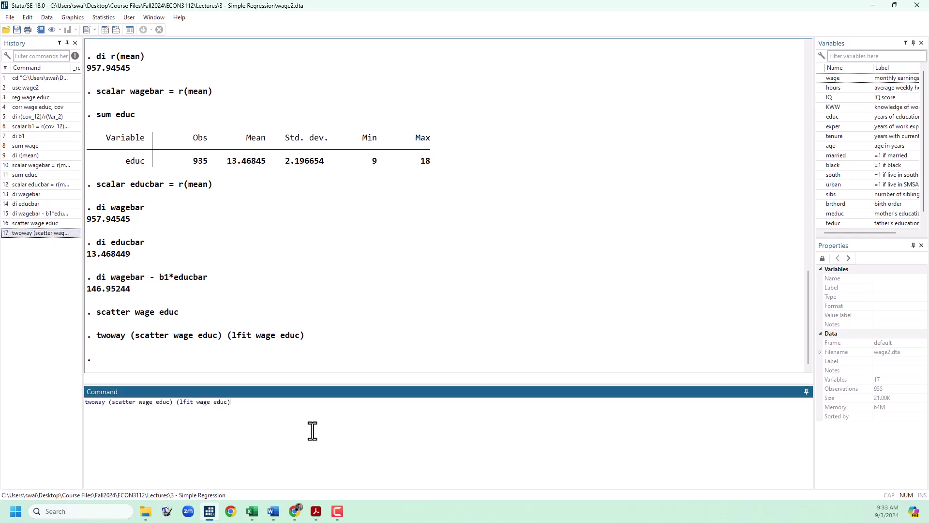
pyautogui.write(', ')
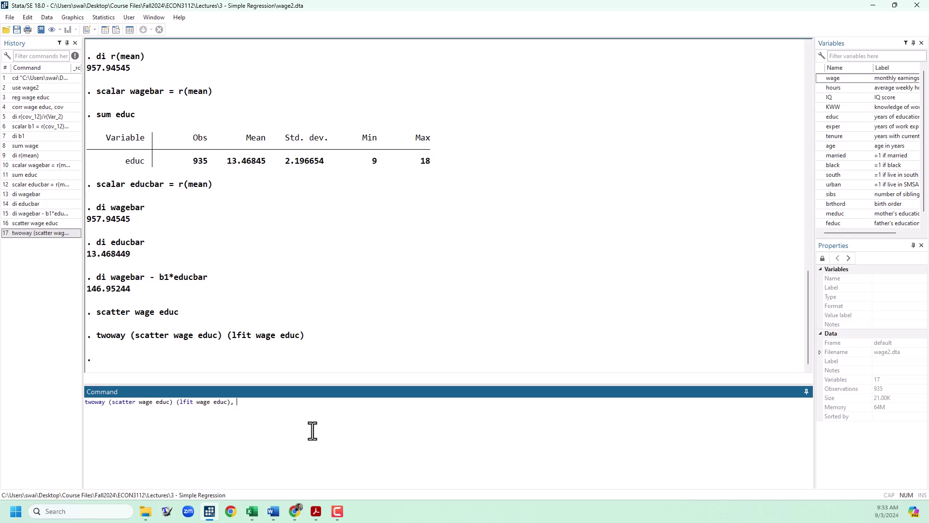
pyautogui.write('ytitle')
pyautogui.write('("monthly earnings")')
pyautogui.press('Return')
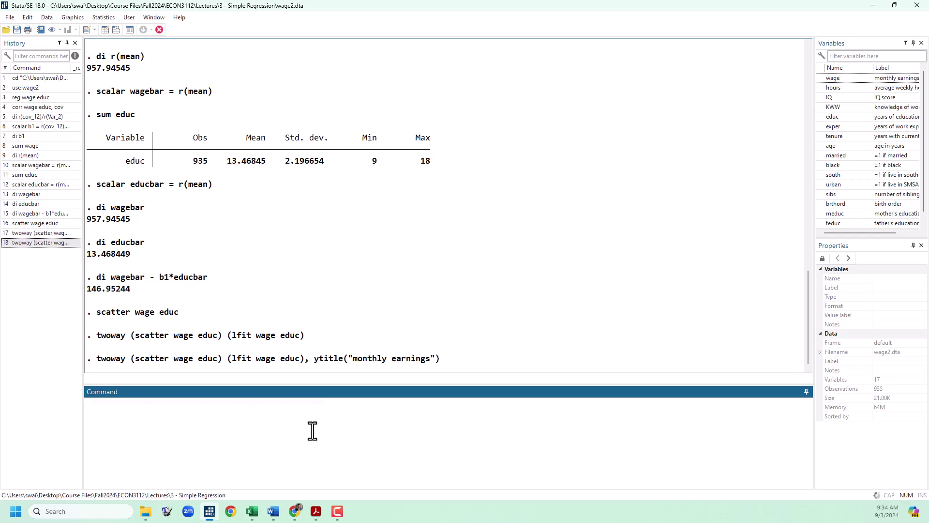